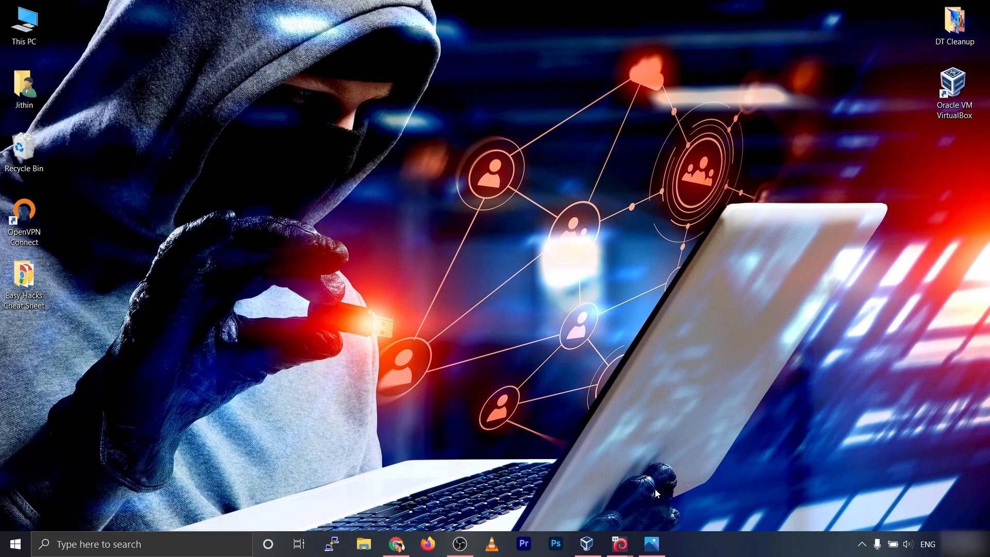
Step: View the diagram image comparing the host computer with its two virtual PCs, and close it
left_click(651, 544)
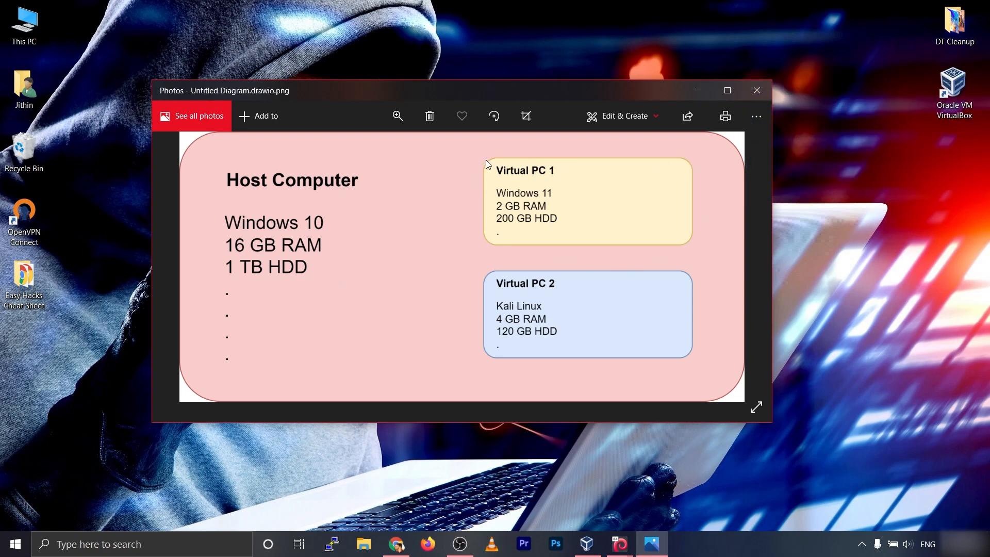
left_click(757, 95)
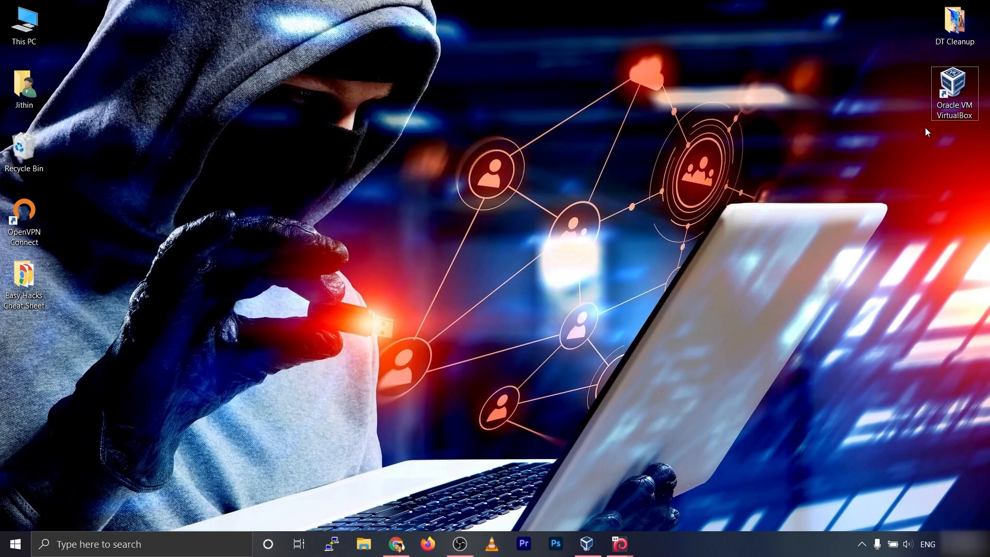
Step: Search for "virtual box" in Chrome, show the results in English, and open the Oracle VM VirtualBox site
left_click(395, 544)
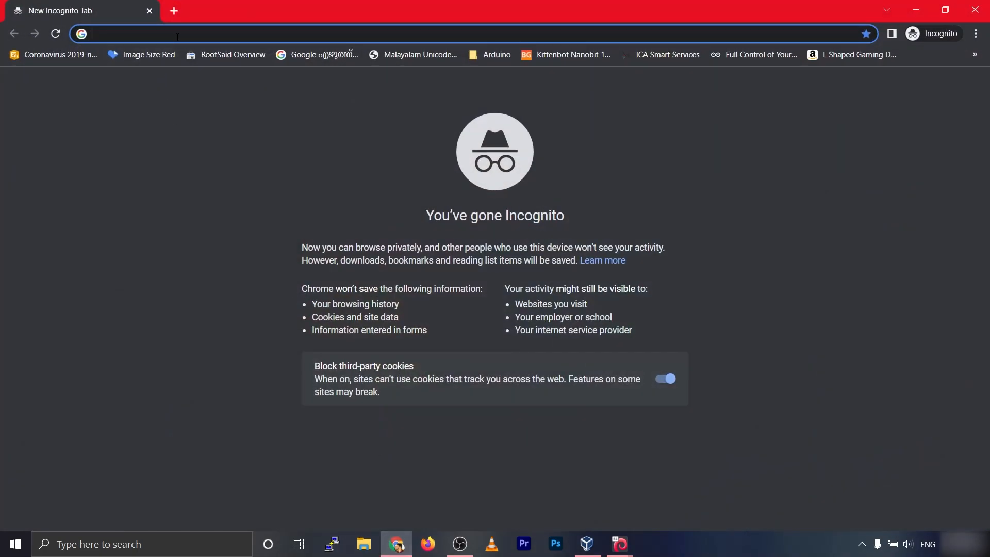
type("virtual b")
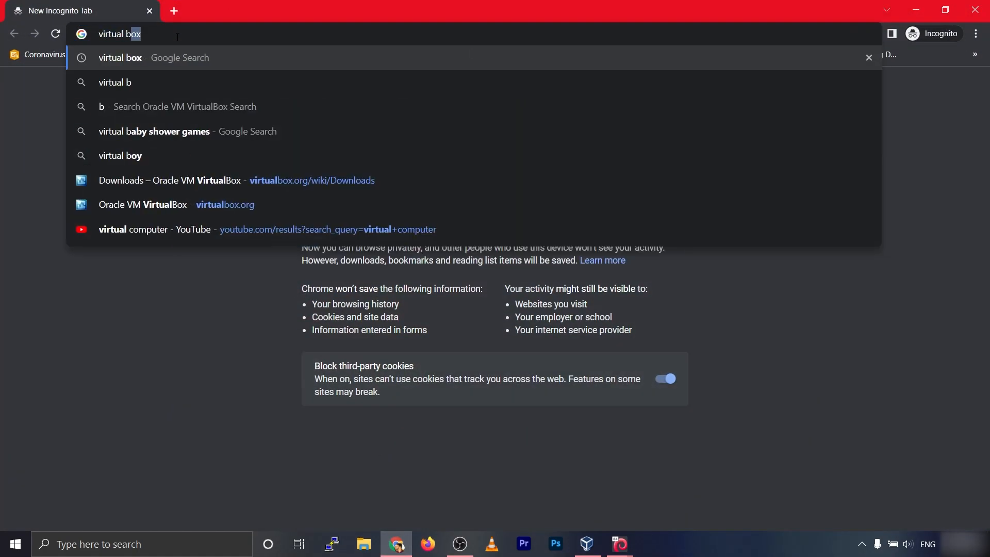
type("ox")
key("Return")
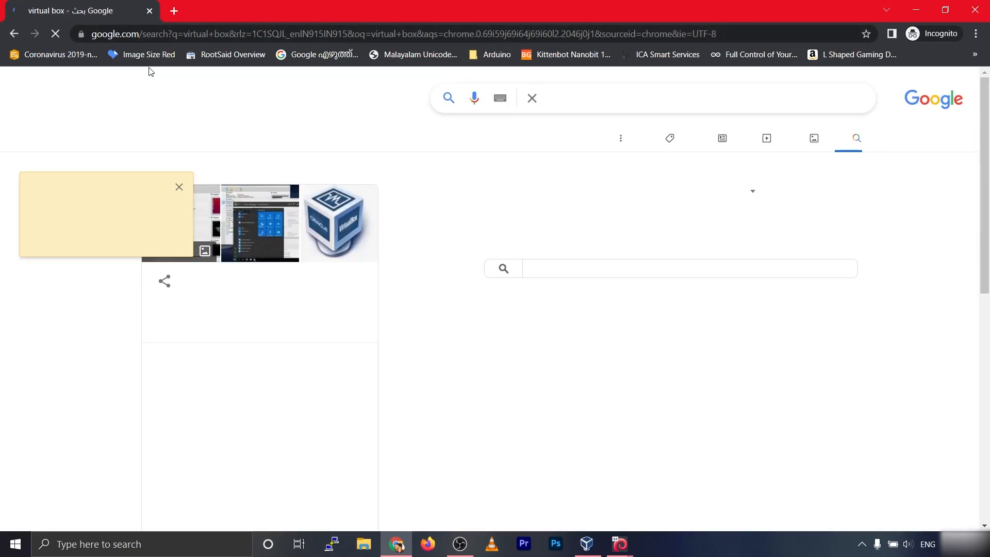
left_click(68, 209)
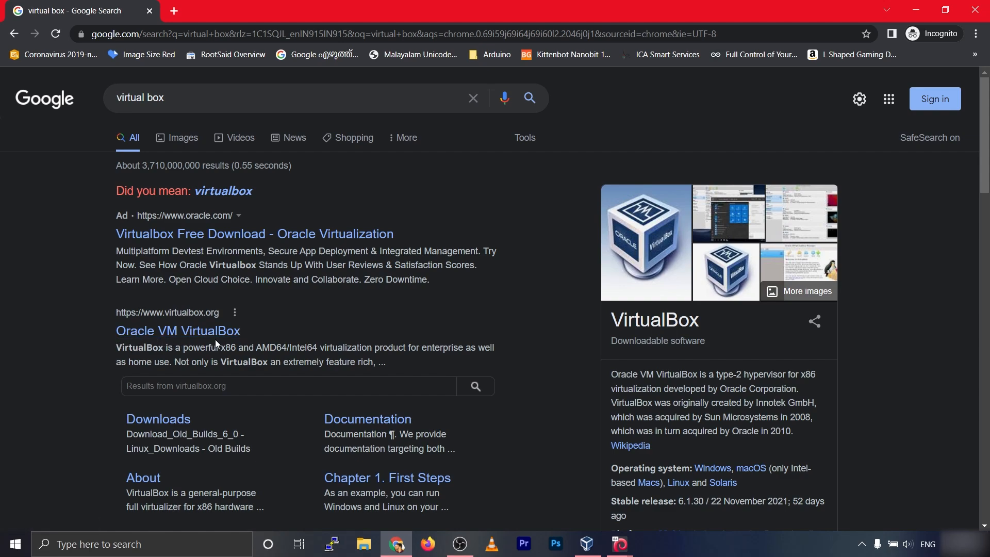
left_click(181, 336)
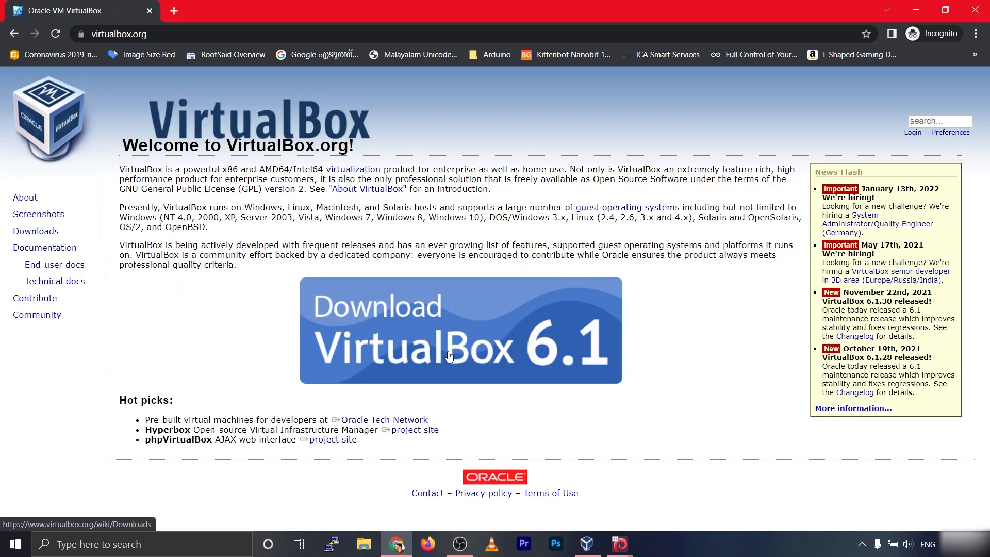
Step: Open the VirtualBox 6.1 downloads page and download the 6.1.30 platform package for Windows hosts
left_click(474, 356)
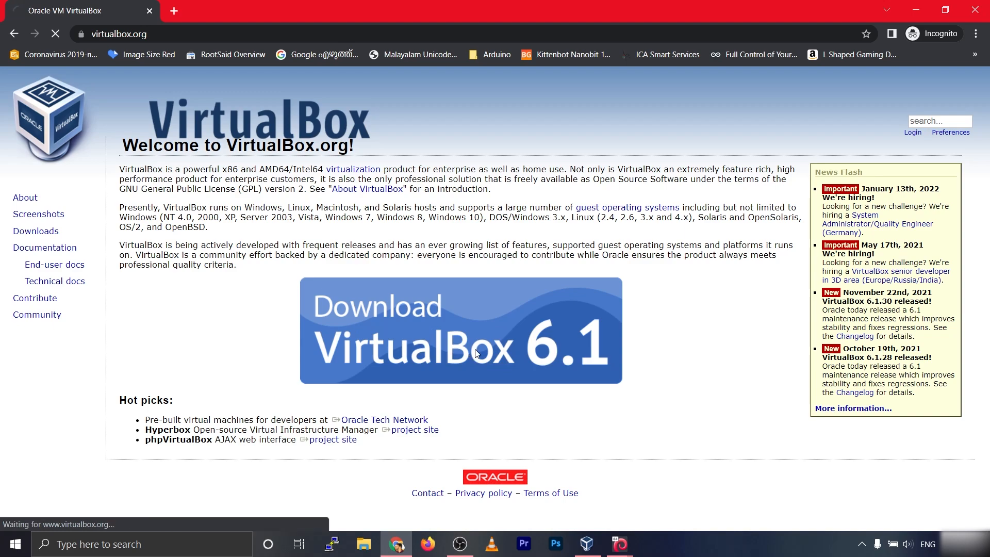
scroll(474, 330, "down", 1)
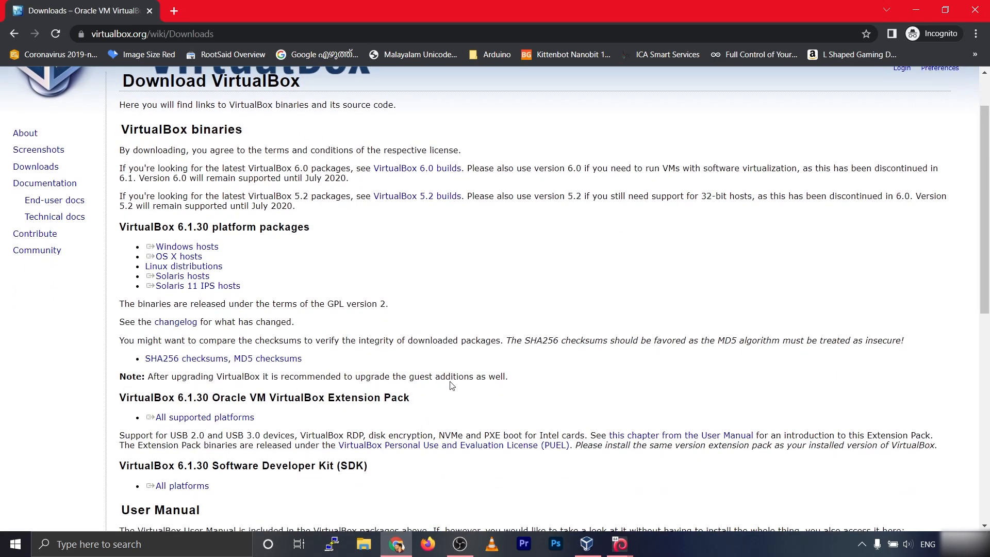
double_click(158, 401)
left_click(482, 241)
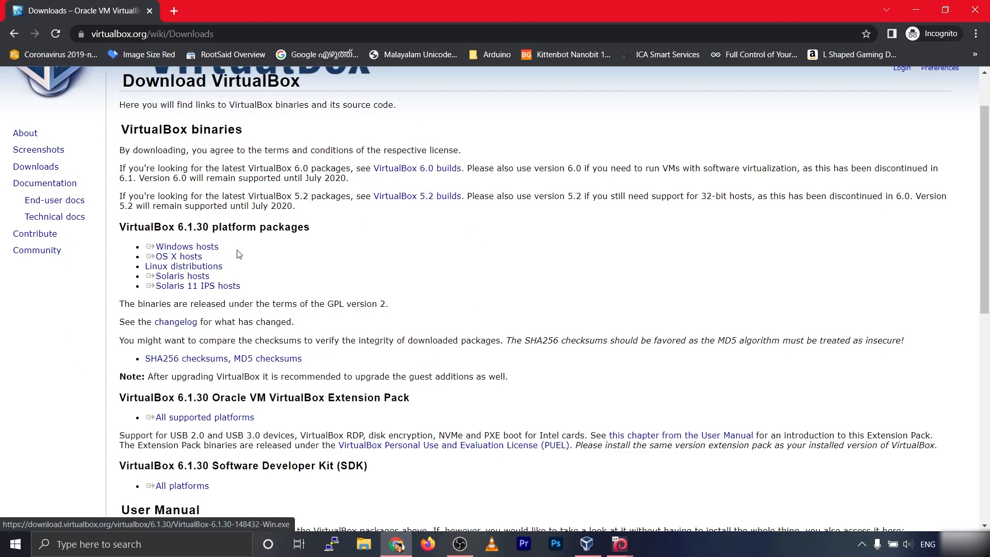
double_click(147, 227)
left_click(186, 318)
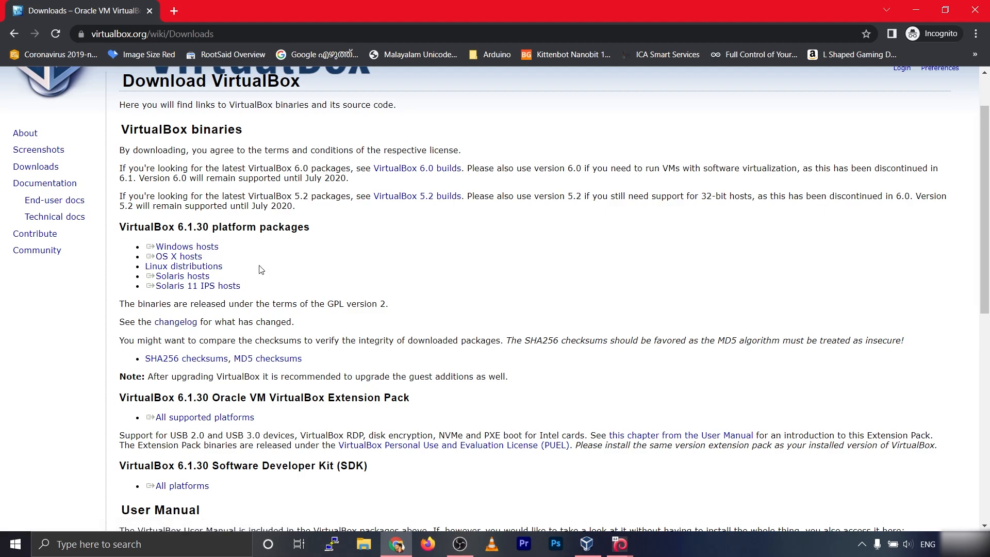
left_click(207, 250)
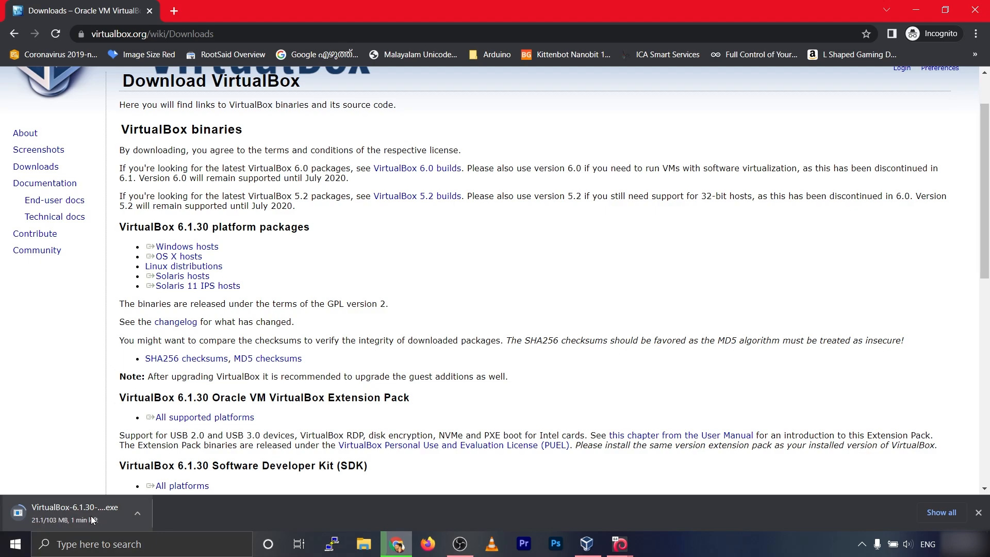
Step: Cancel the VirtualBox installer download and close the browser
left_click(137, 513)
left_click(150, 492)
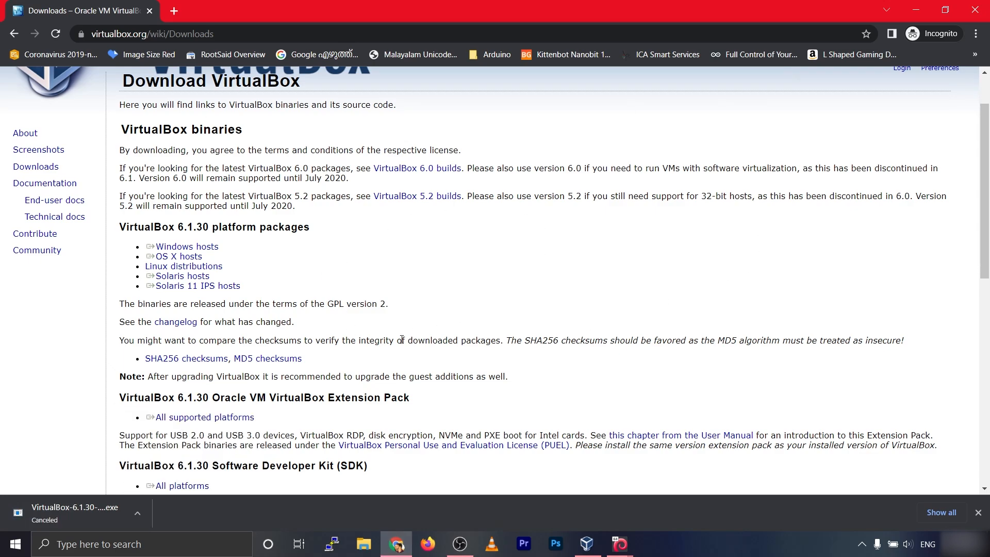
left_click(977, 9)
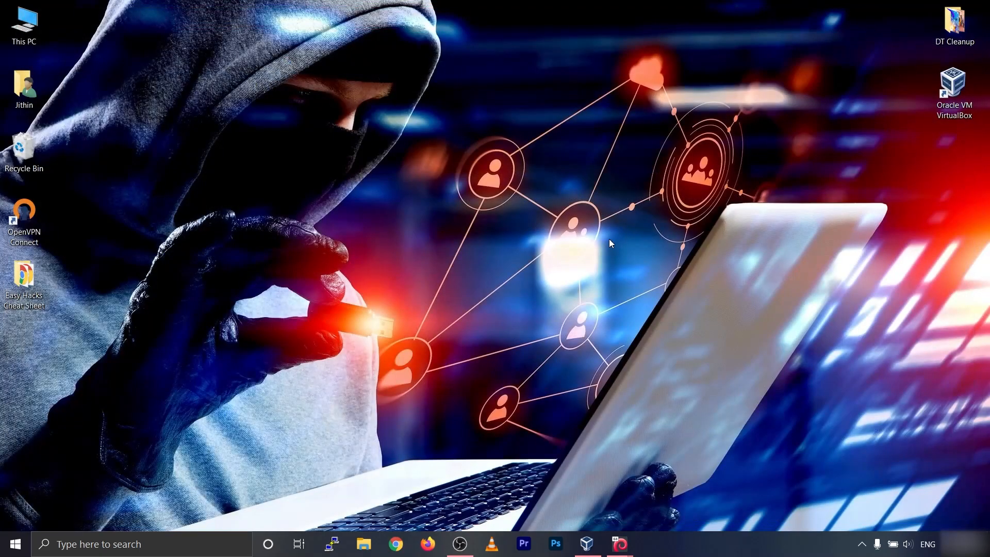
Step: Switch to Oracle VM VirtualBox Manager and bring up the running Kali Linux and Windows 10 machine windows
left_click(585, 544)
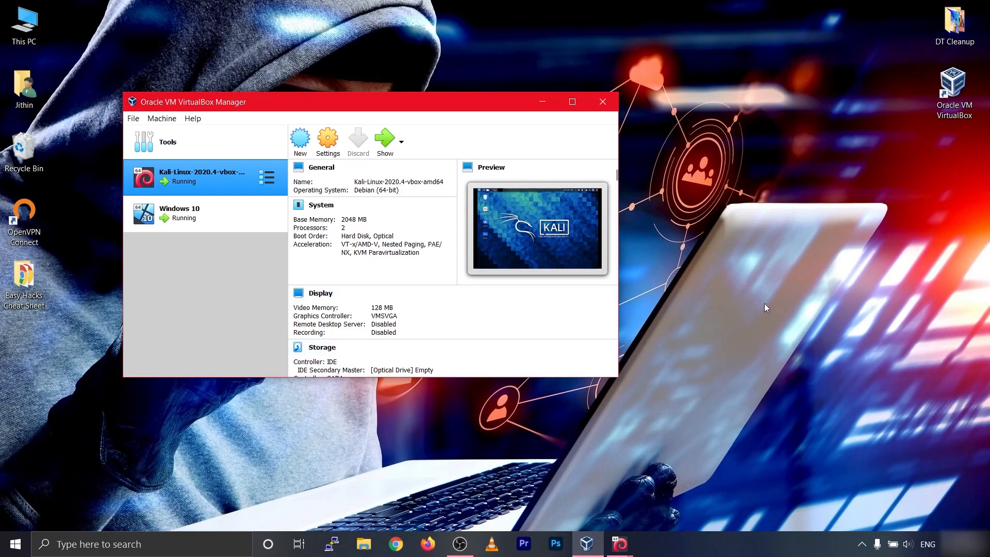
left_click_drag(383, 106, 478, 96)
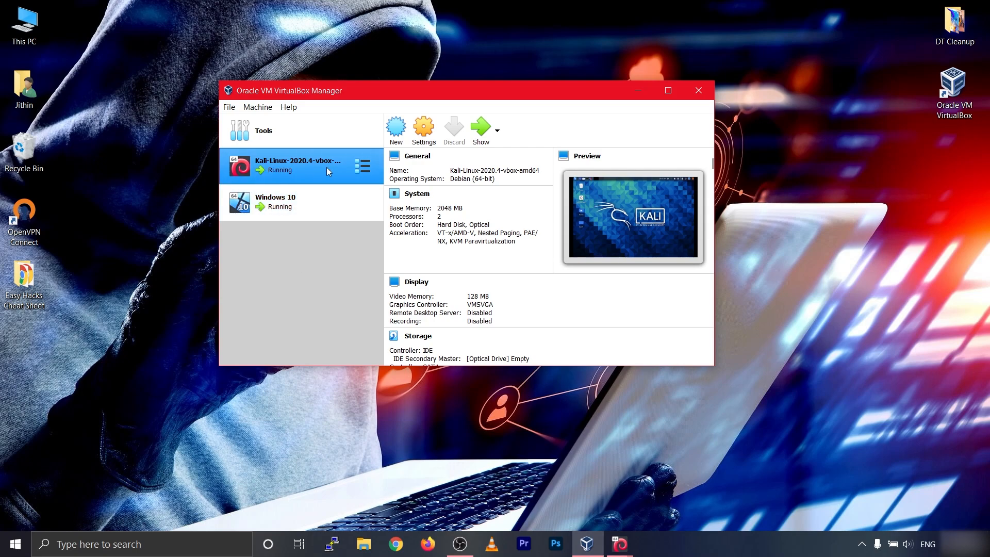
left_click(619, 543)
left_click(552, 499)
mouse_move(619, 544)
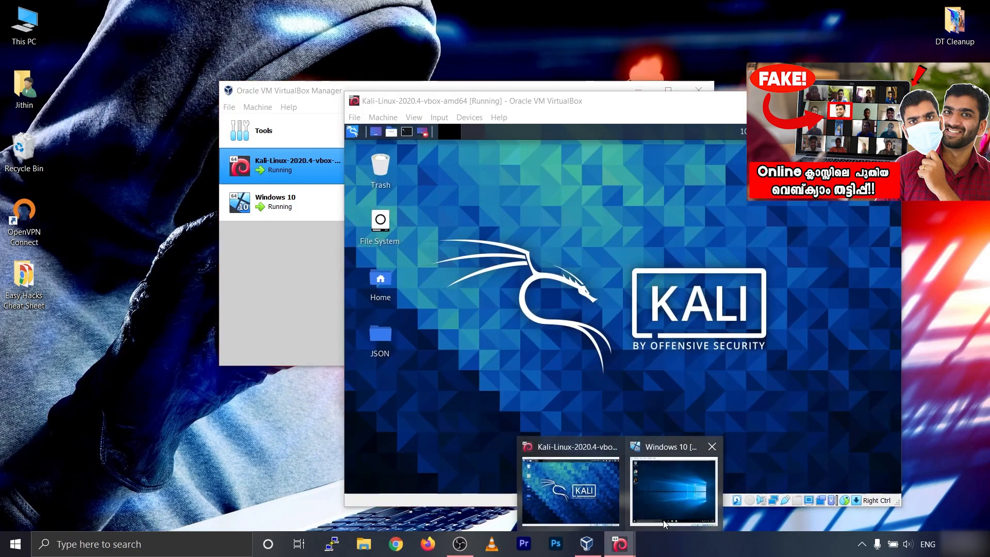
left_click(653, 464)
Step: Arrange the Windows 10 and Kali Linux machine windows so both desktops show beside each other
left_click_drag(384, 34, 303, 81)
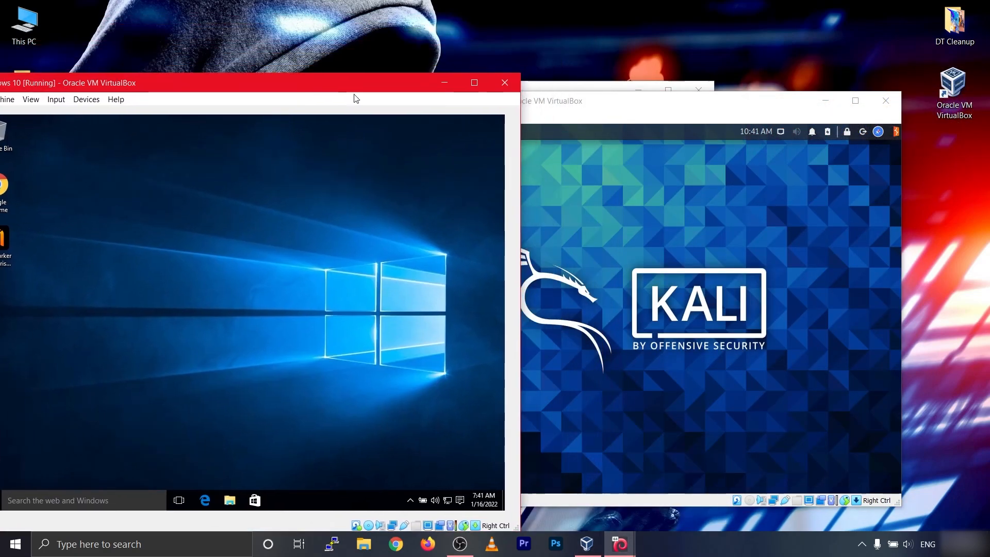
left_click_drag(684, 114, 804, 106)
left_click(338, 93)
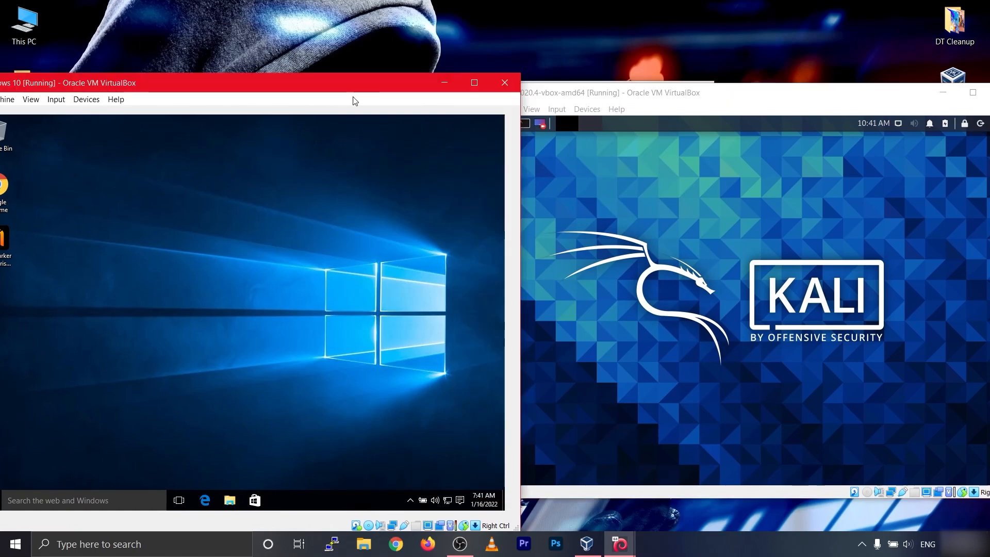
left_click_drag(359, 94, 438, 75)
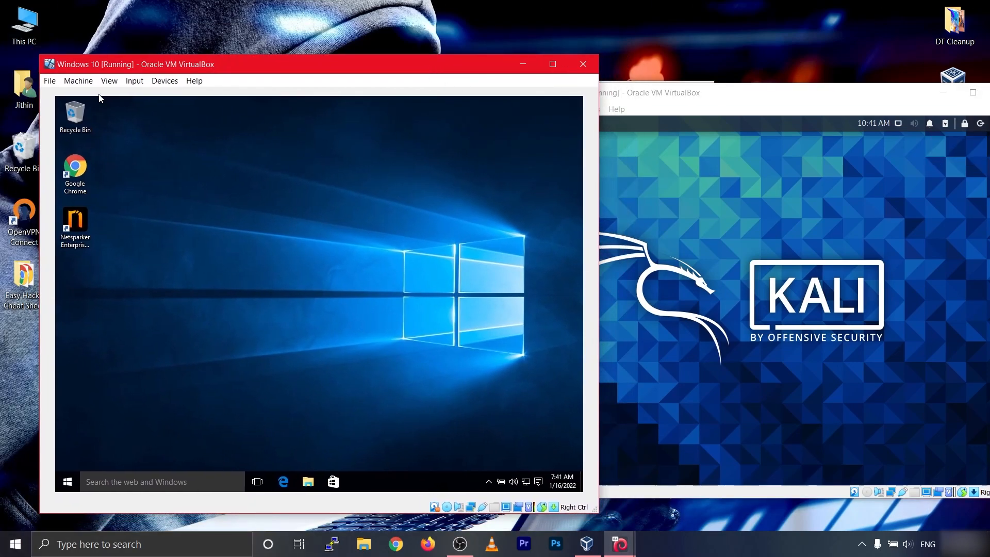
left_click_drag(347, 62, 320, 67)
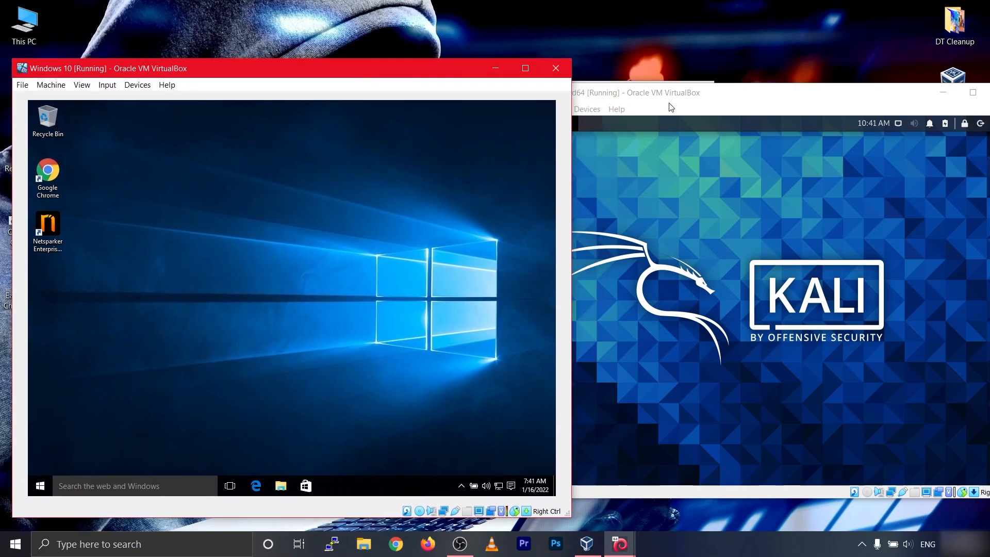
left_click_drag(757, 99, 670, 93)
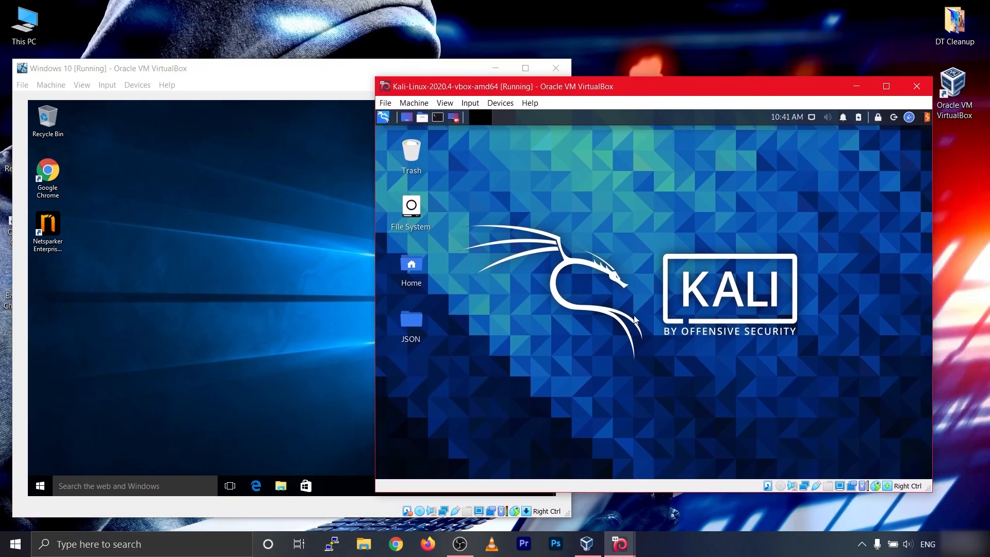
Step: Power off the Kali Linux virtual machine and close the Windows 10 machine's window
key("ctrl+q")
left_click(611, 321)
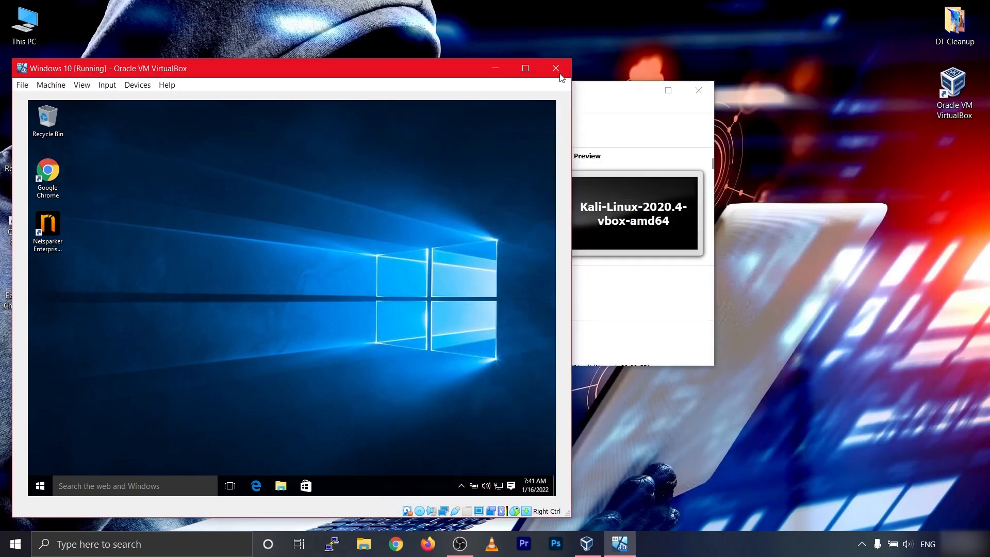
left_click(559, 73)
key("Return")
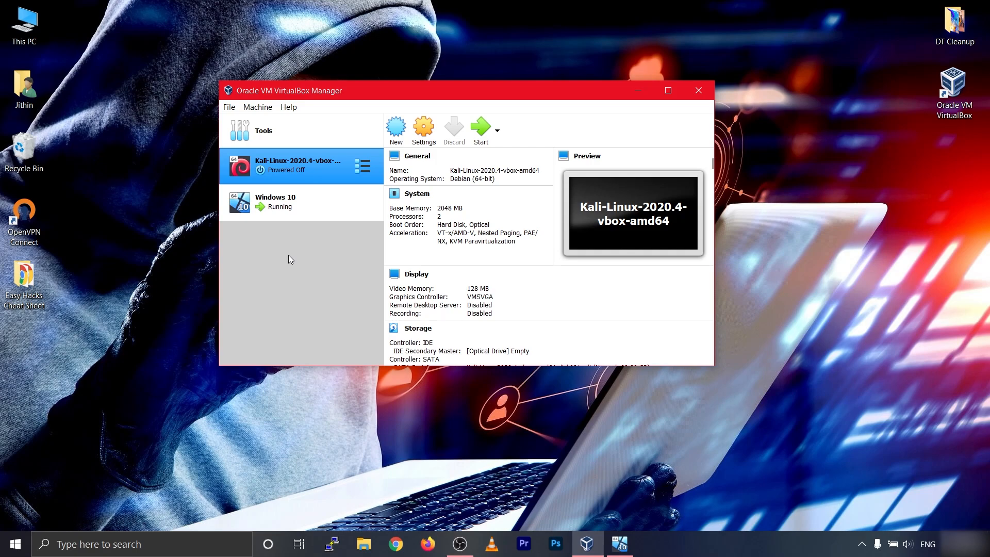
Step: Search for "kali linux" in Chrome, show the results in English, and open the official kali.org site
left_click(395, 544)
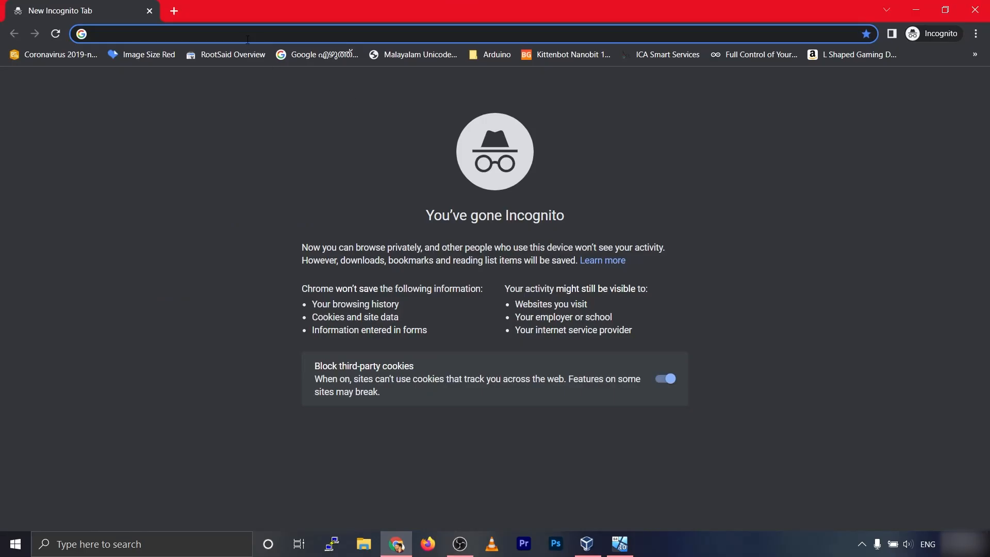
type("kali linux")
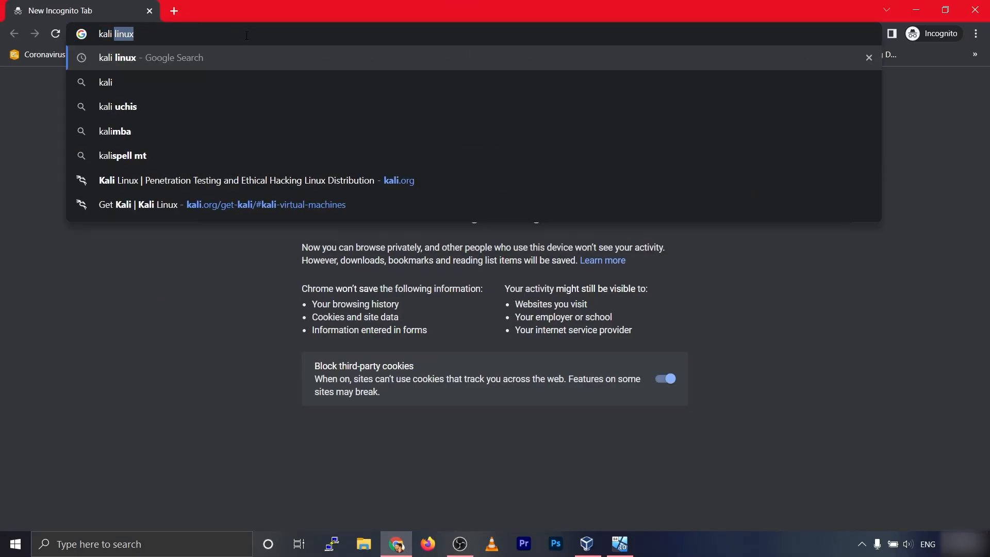
key("Return")
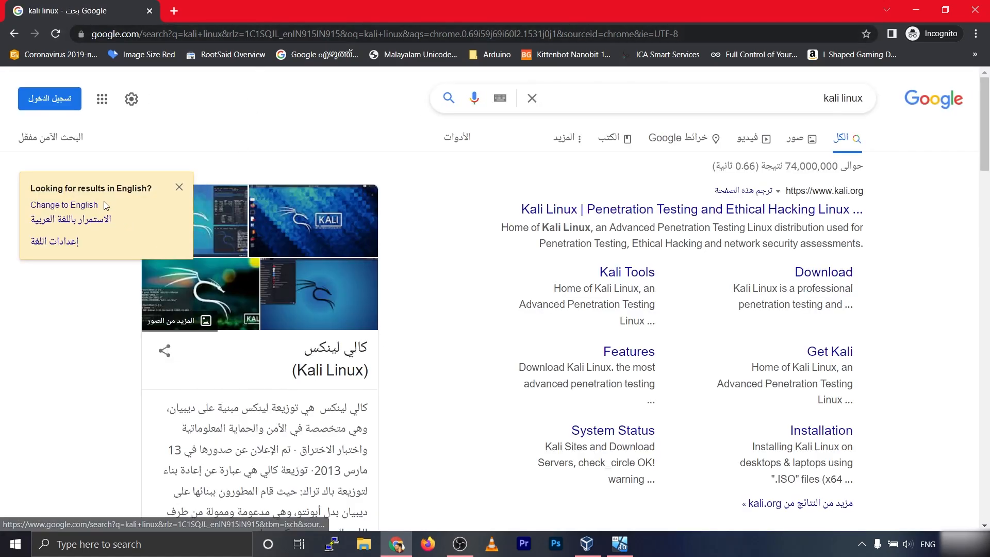
left_click(57, 205)
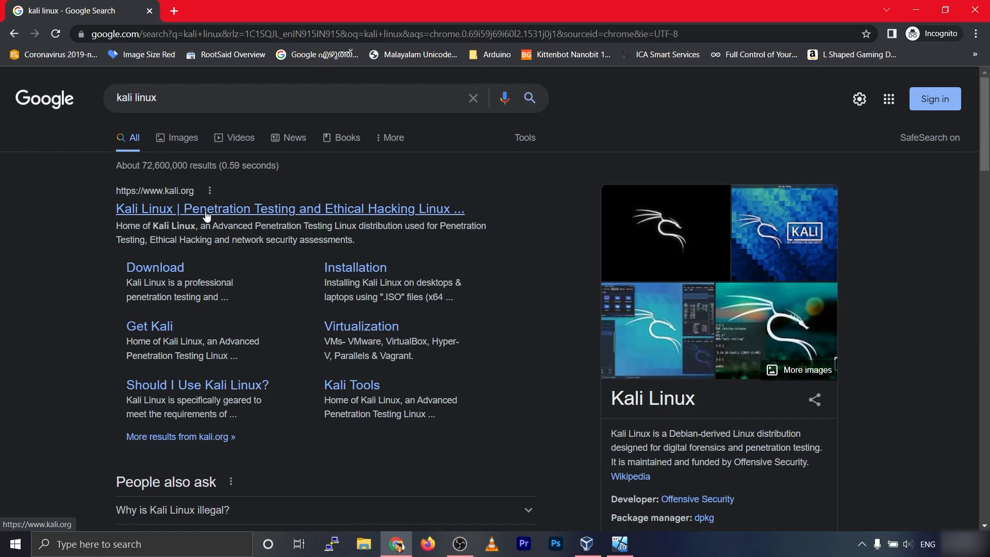
left_click(205, 212)
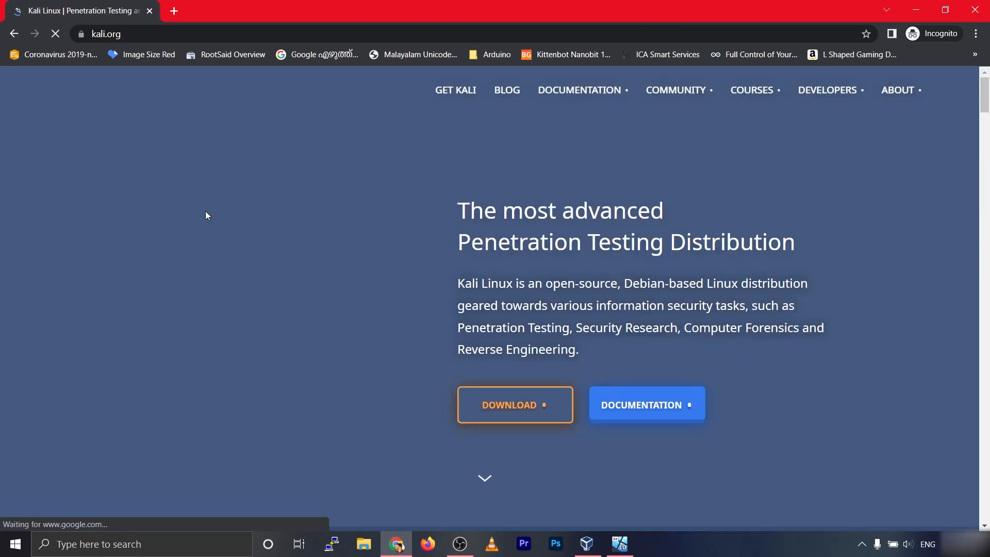
Step: Open Kali's download page and go to the 64-bit VirtualBox image among the Virtual Machines options
scroll(271, 272, "down", 1)
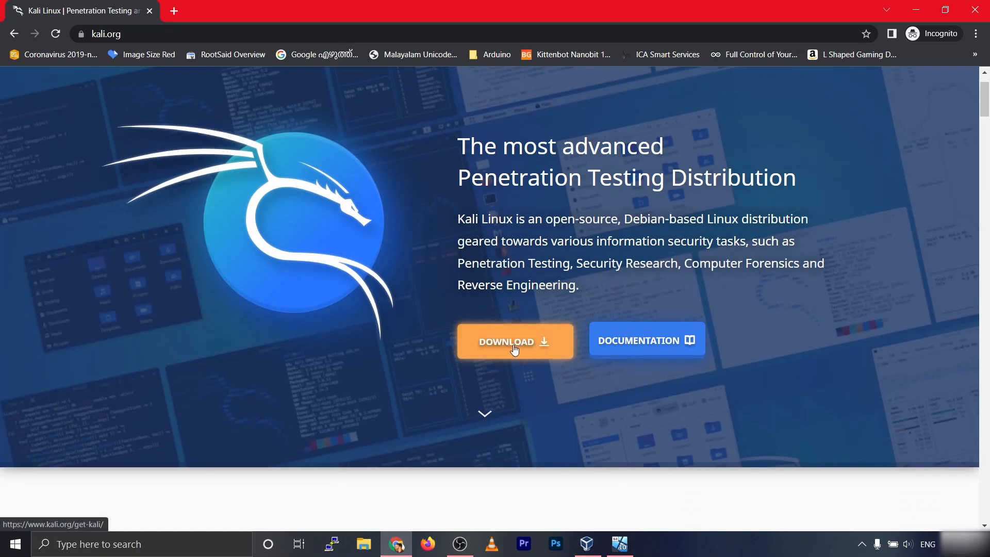
left_click(515, 350)
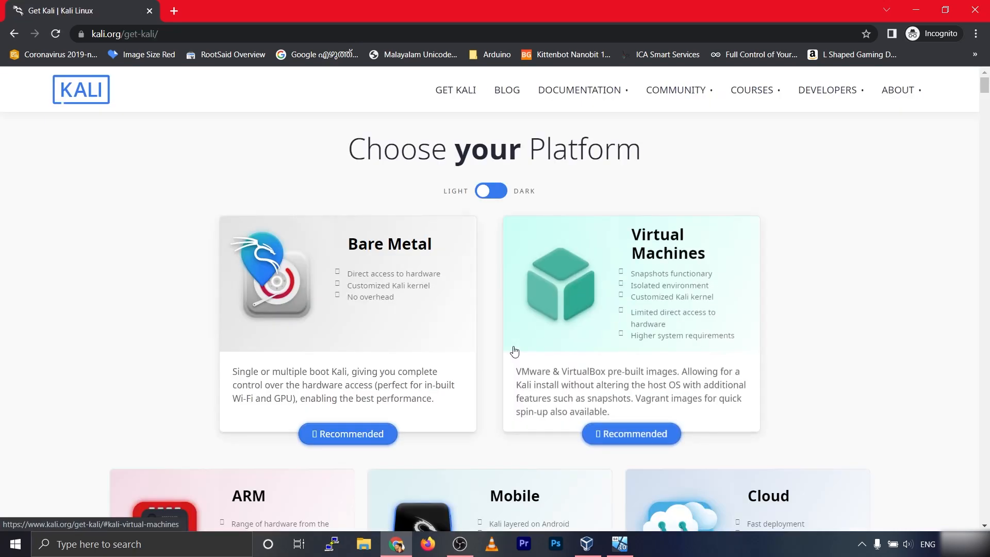
scroll(505, 323, "down", 1)
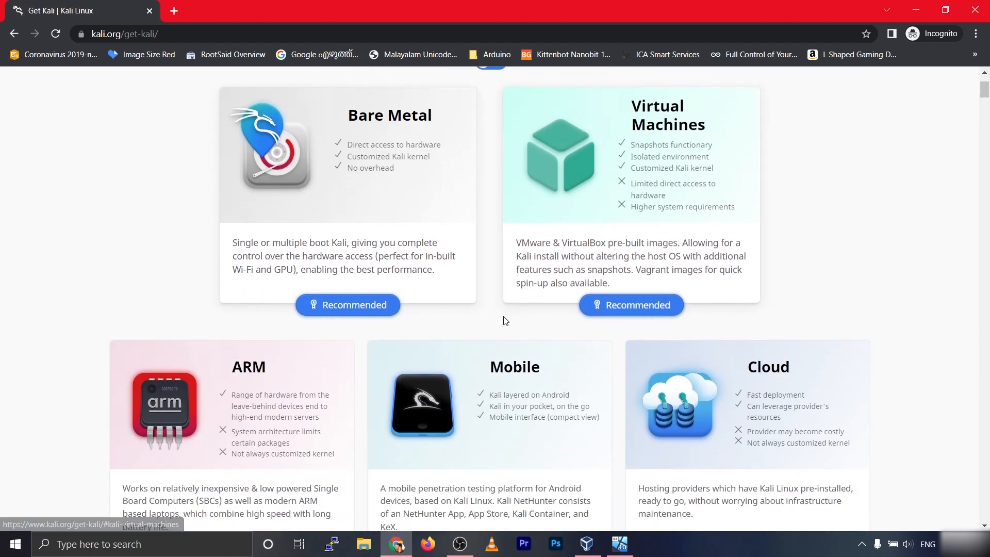
scroll(513, 146, "up", 3)
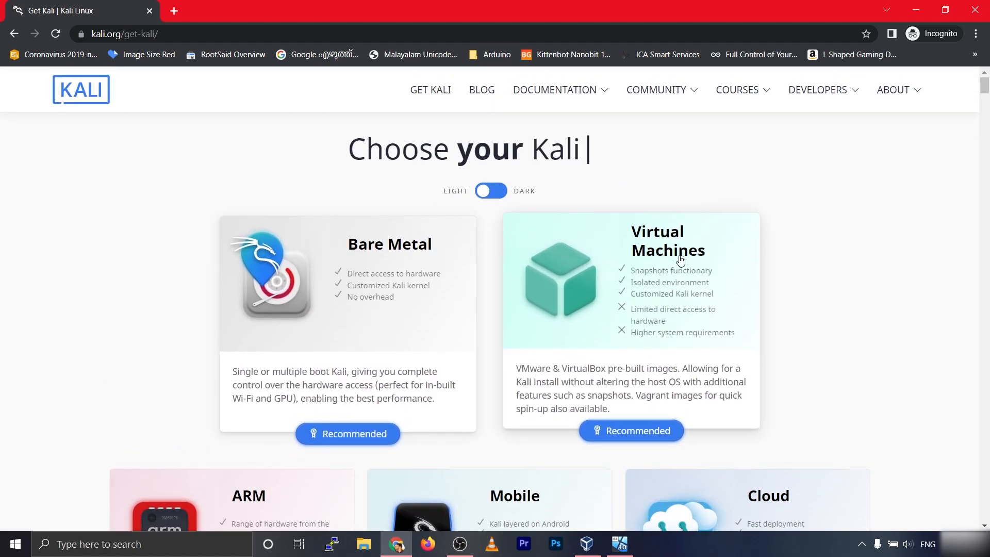
left_click(651, 298)
scroll(749, 190, "down", 3)
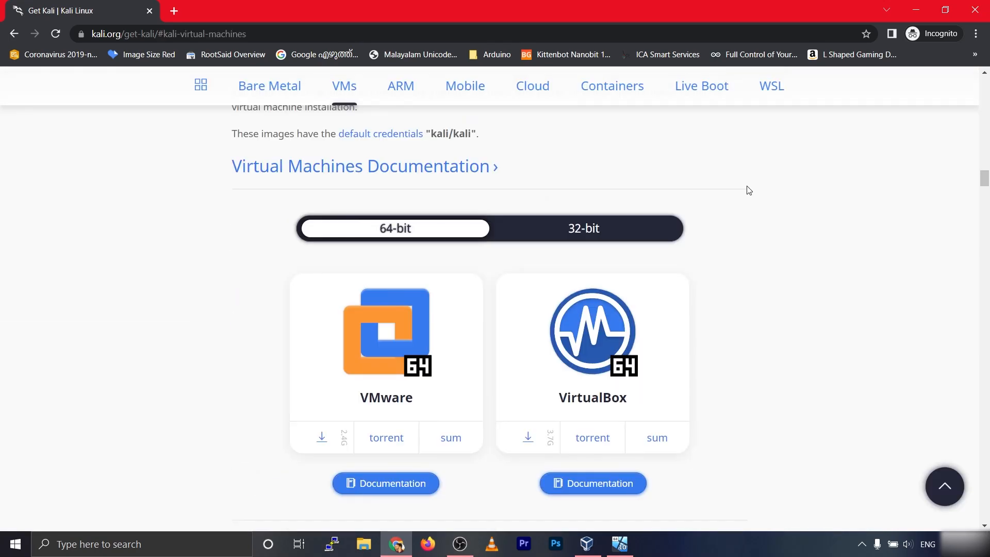
scroll(484, 182, "down", 1)
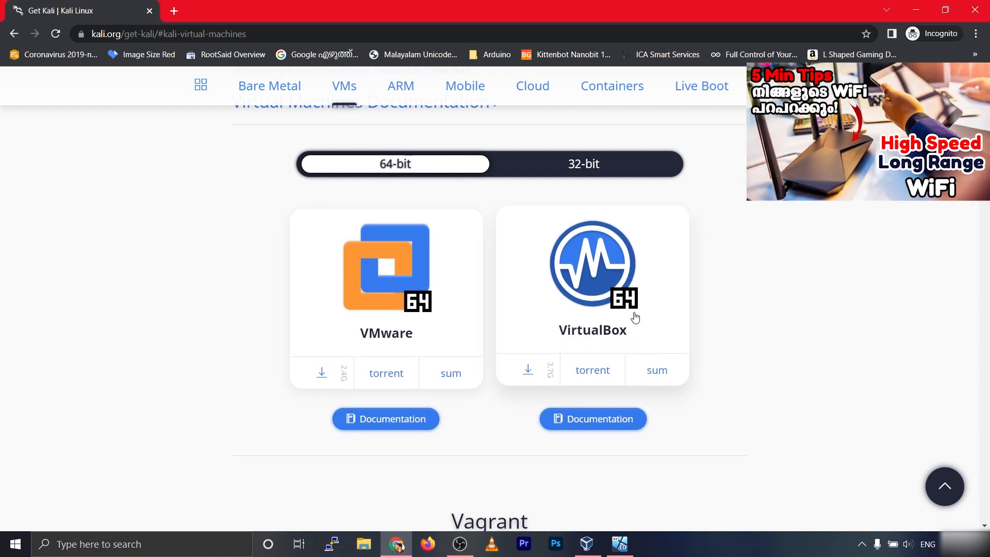
Step: Download the 64-bit Kali Linux VirtualBox image from Kali's Virtual Machines options
left_click(601, 298)
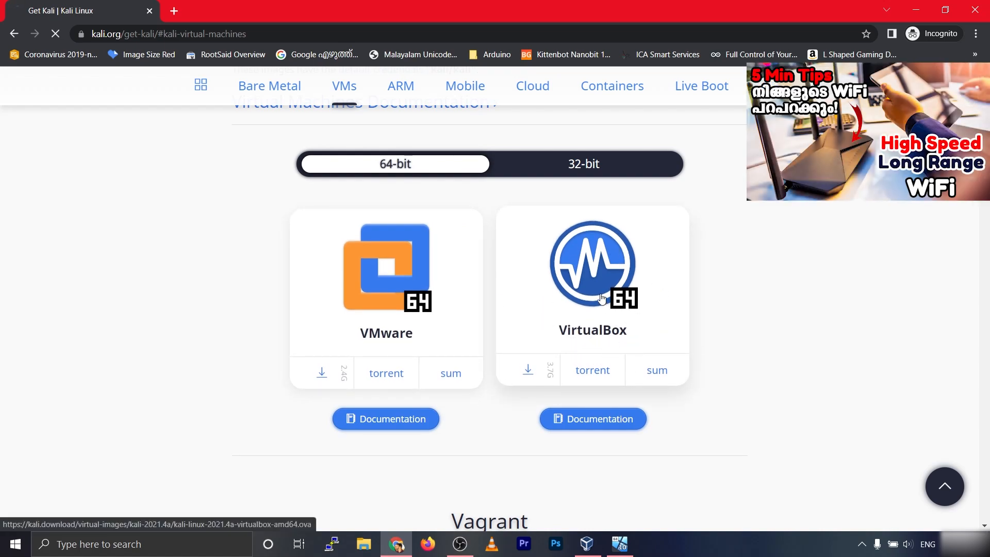
scroll(133, 241, "down", 1)
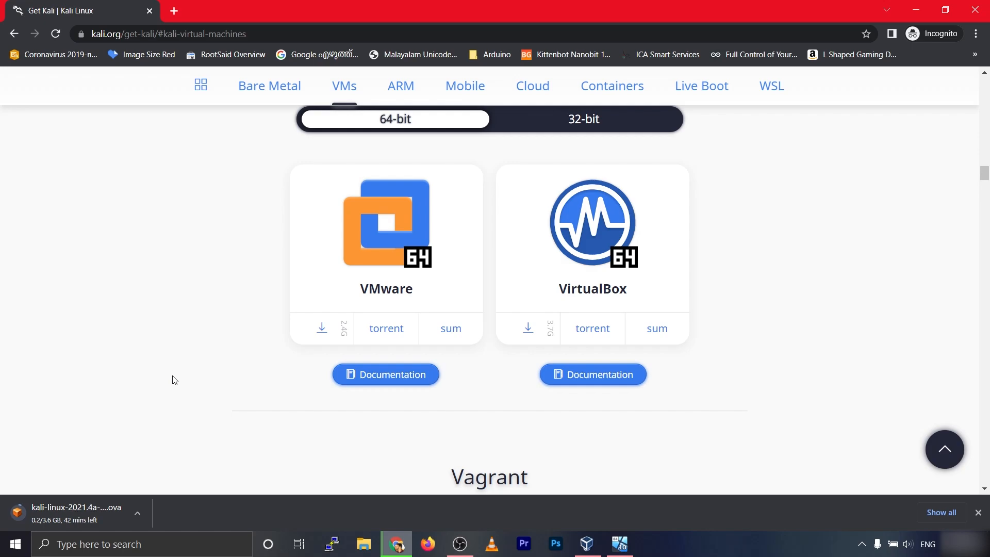
scroll(174, 380, "down", 3)
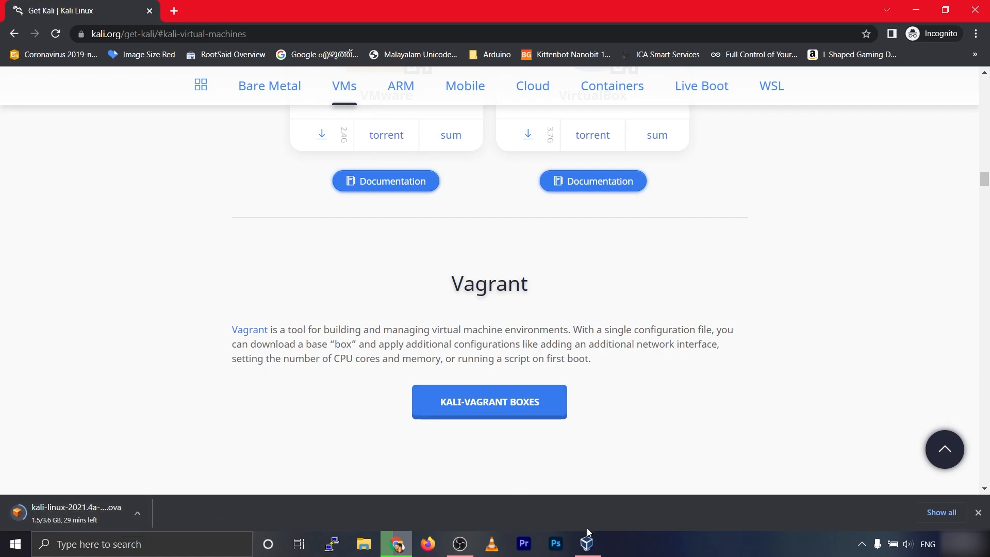
Step: Switch to VirtualBox Manager and choose kali-linux-2021.4a-virtualbox-amd64.ova from the Downloads folder as the appliance to import, continuing to its settings
mouse_move(590, 543)
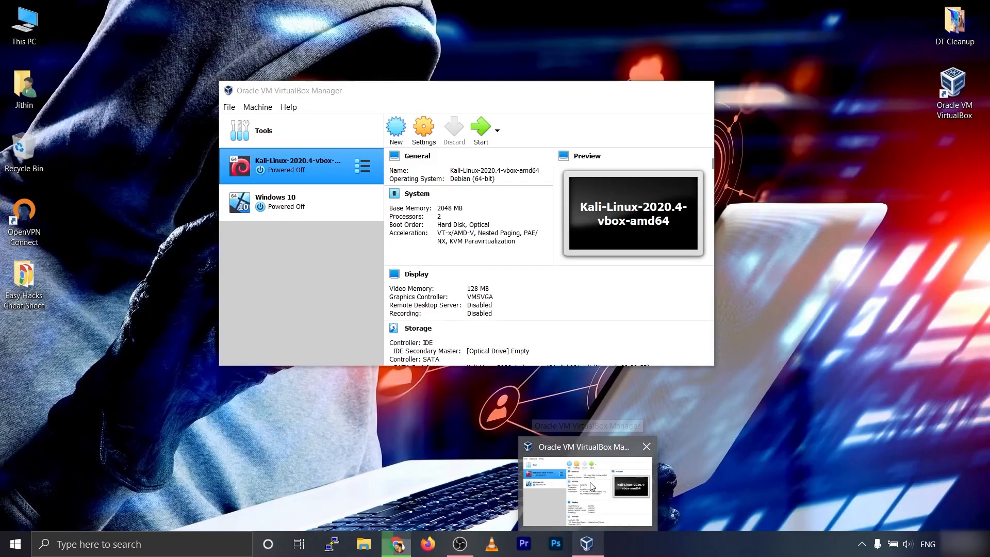
left_click(592, 486)
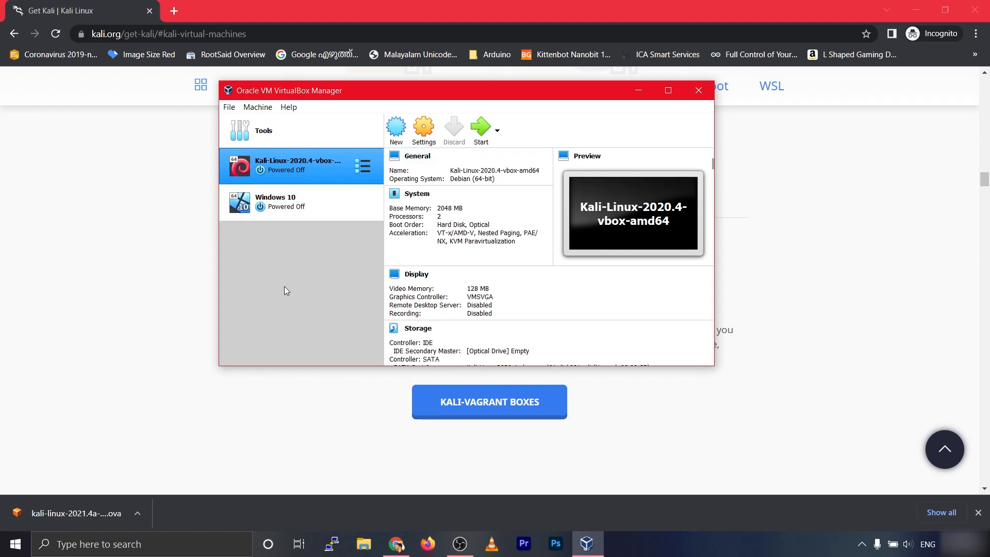
left_click(229, 108)
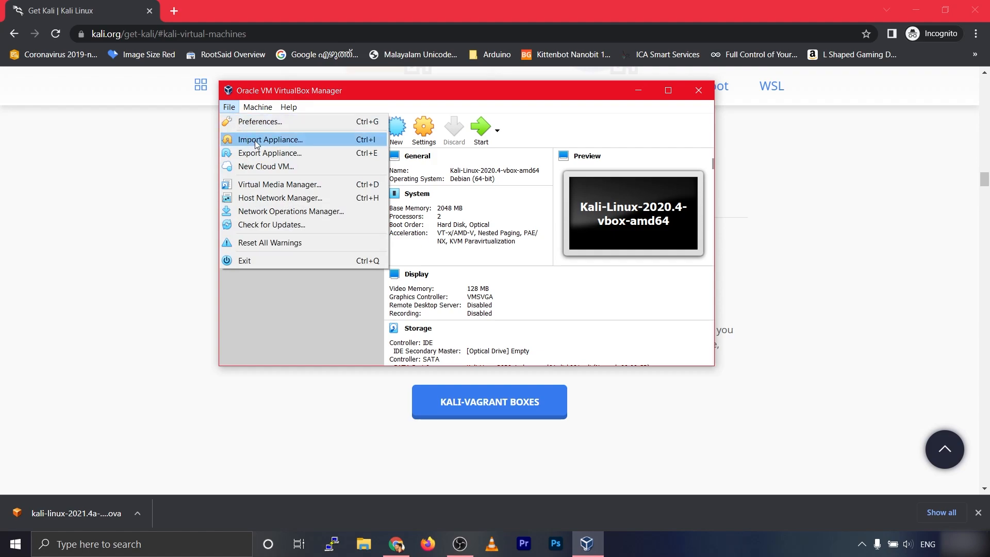
left_click(285, 147)
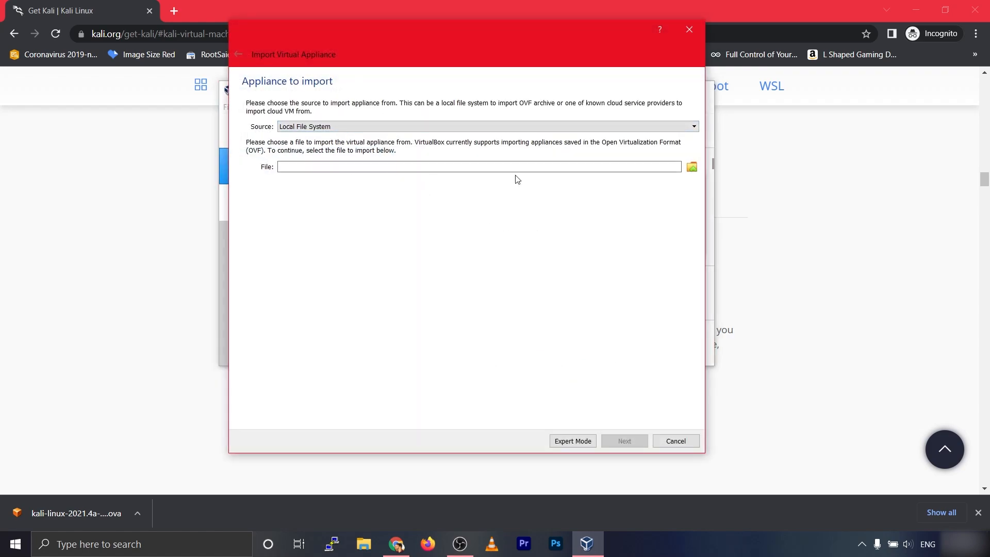
left_click(692, 168)
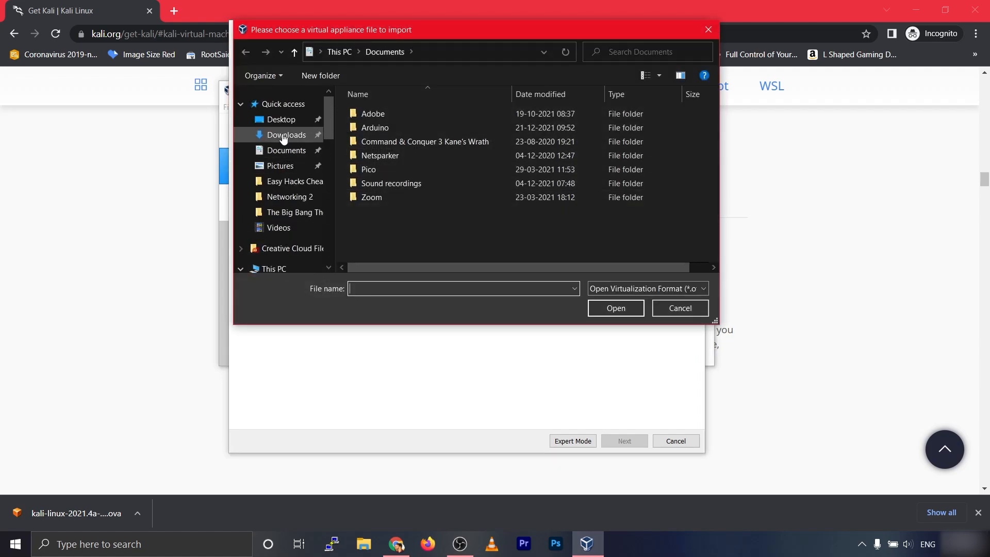
left_click(283, 136)
left_click(380, 150)
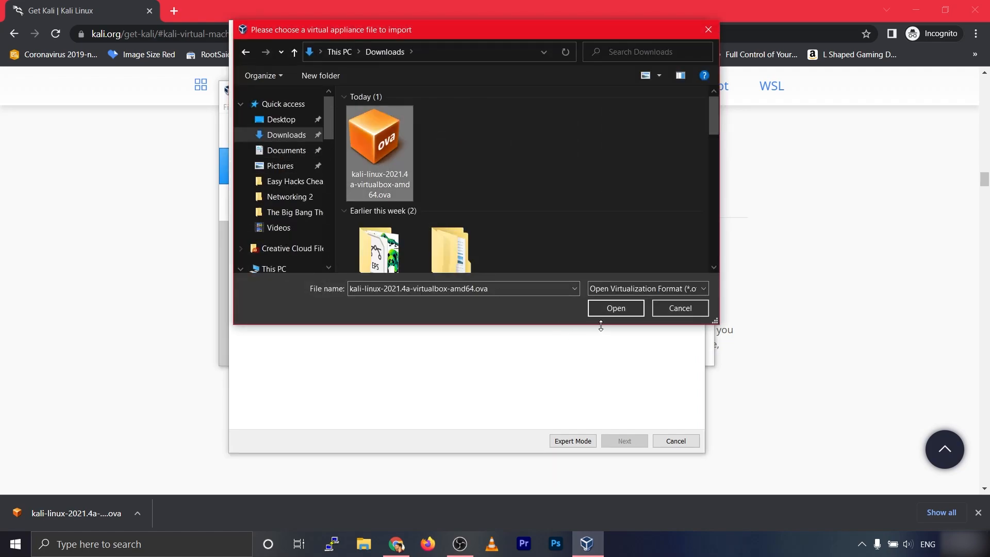
left_click(639, 308)
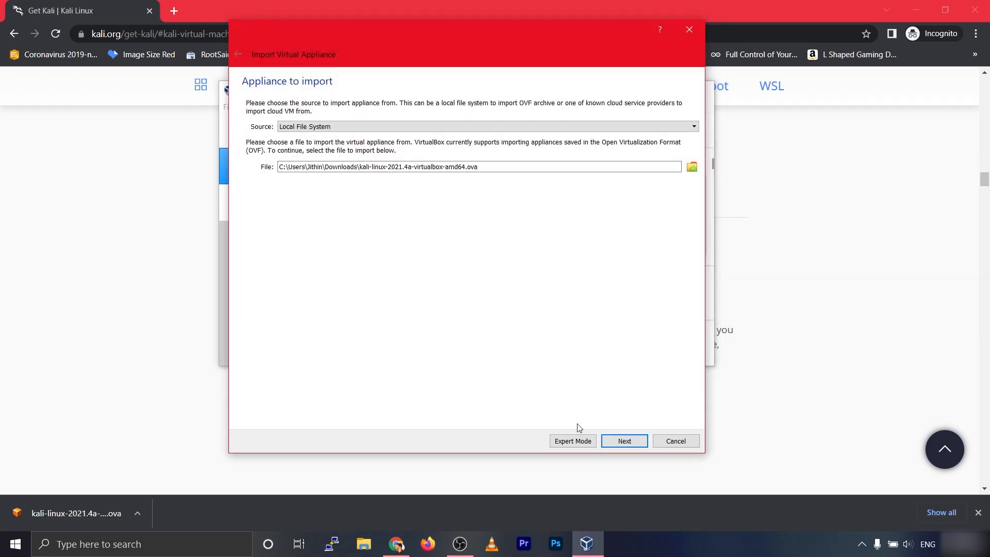
left_click(624, 441)
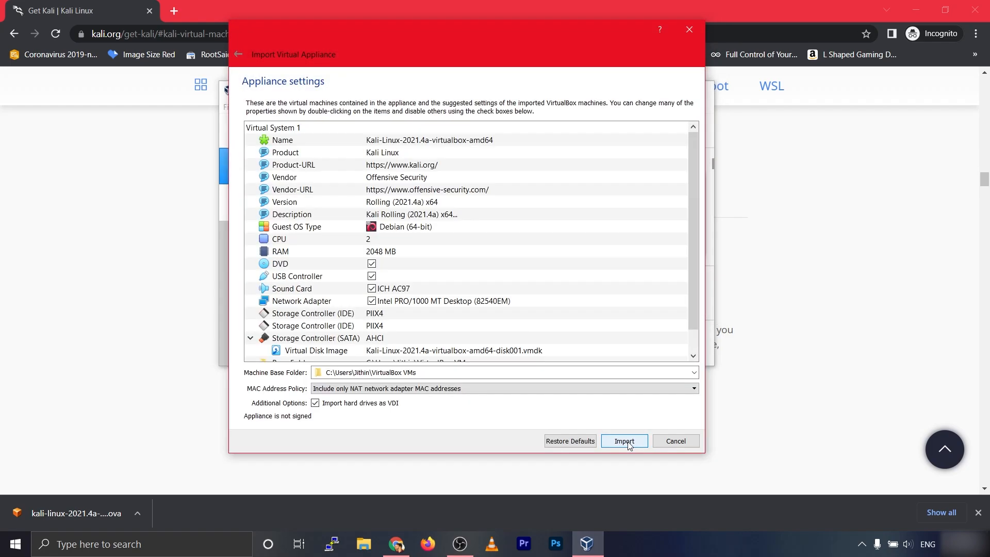
Step: Review the appliance's CPU, RAM and storage settings, then import it with the suggested values and agree to the software license
scroll(694, 167, "down", 1)
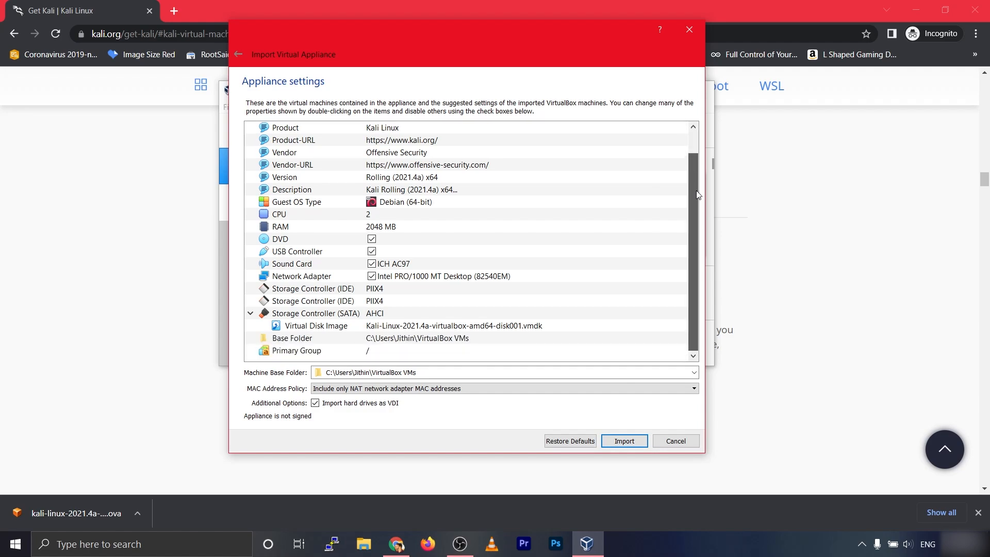
left_click_drag(710, 183, 715, 151)
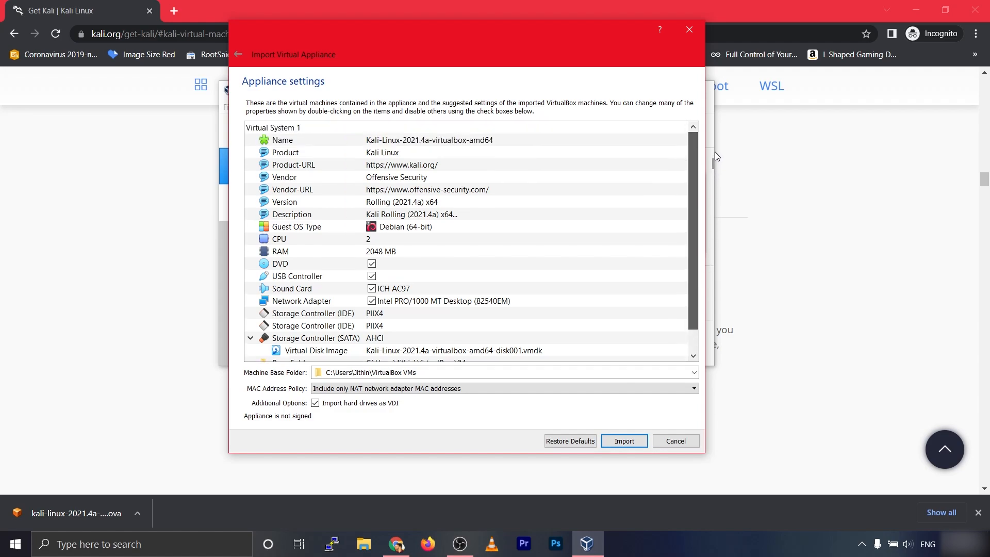
left_click(285, 256)
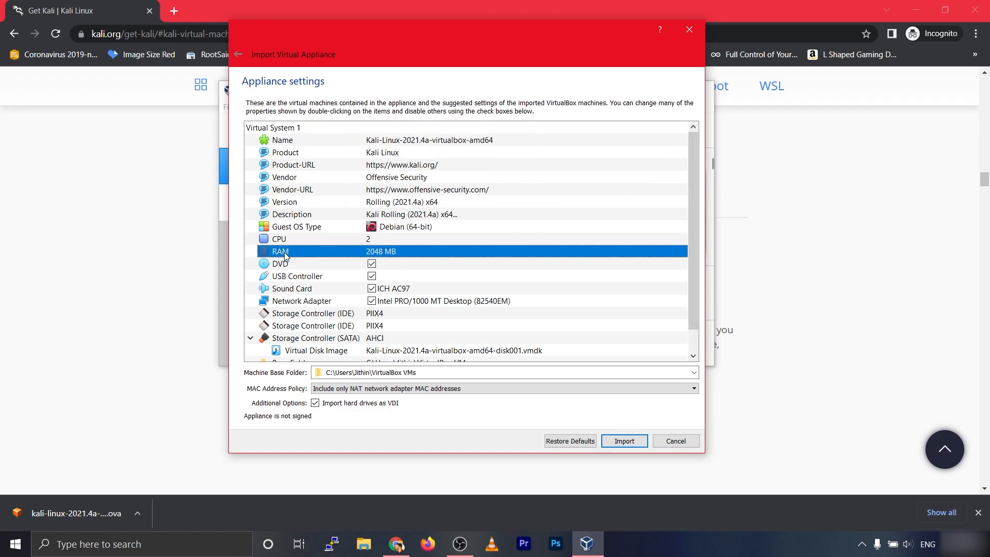
left_click(387, 239)
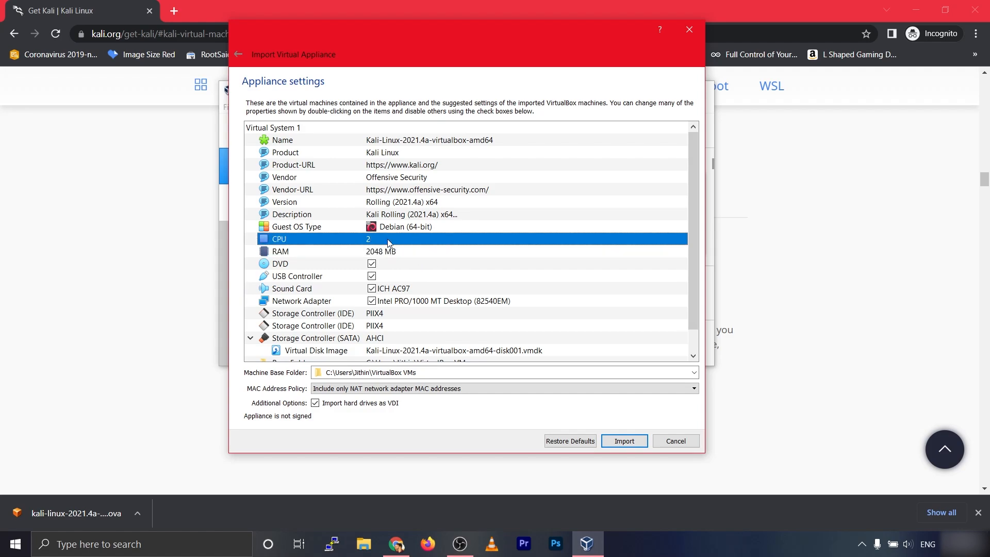
scroll(467, 294, "down", 1)
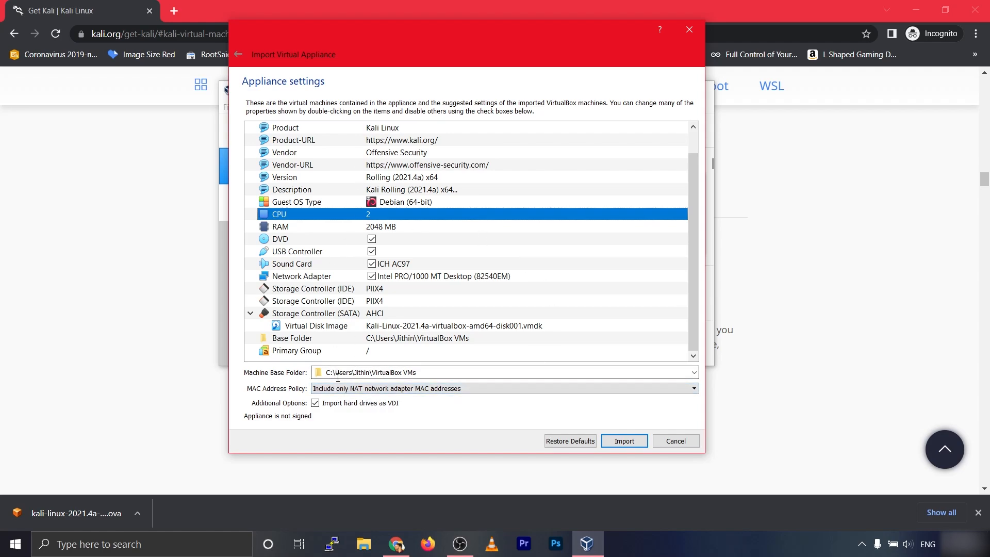
left_click(624, 442)
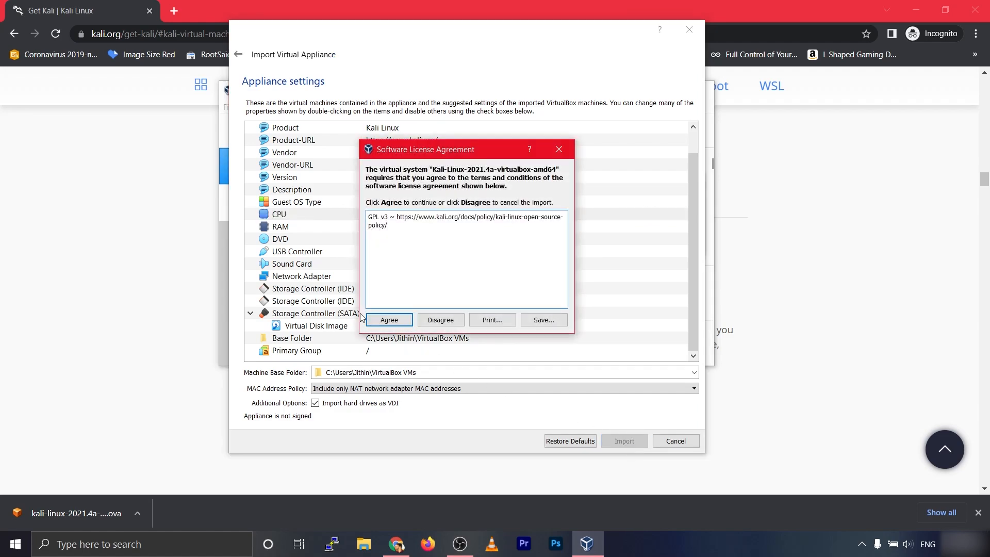
left_click(388, 320)
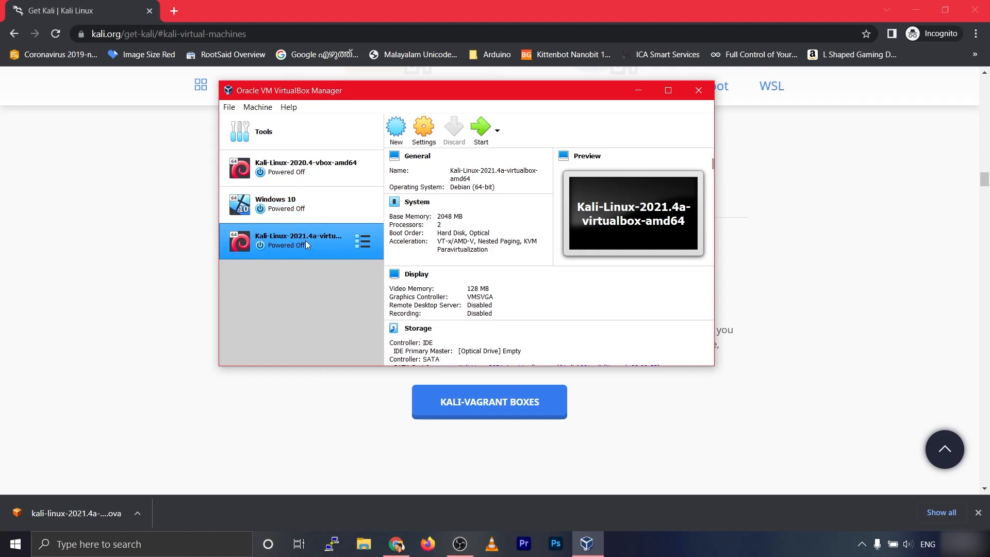
Step: Start the Kali-Linux-2021.4a-virtualbox-amd64 machine, then move its window over the manager and enlarge it
left_click(479, 135)
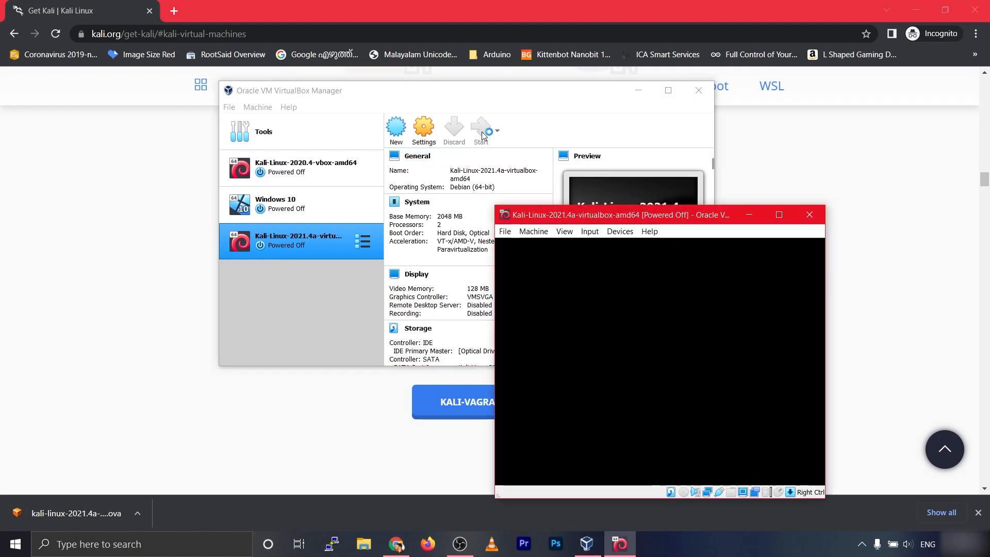
left_click_drag(613, 217, 324, 77)
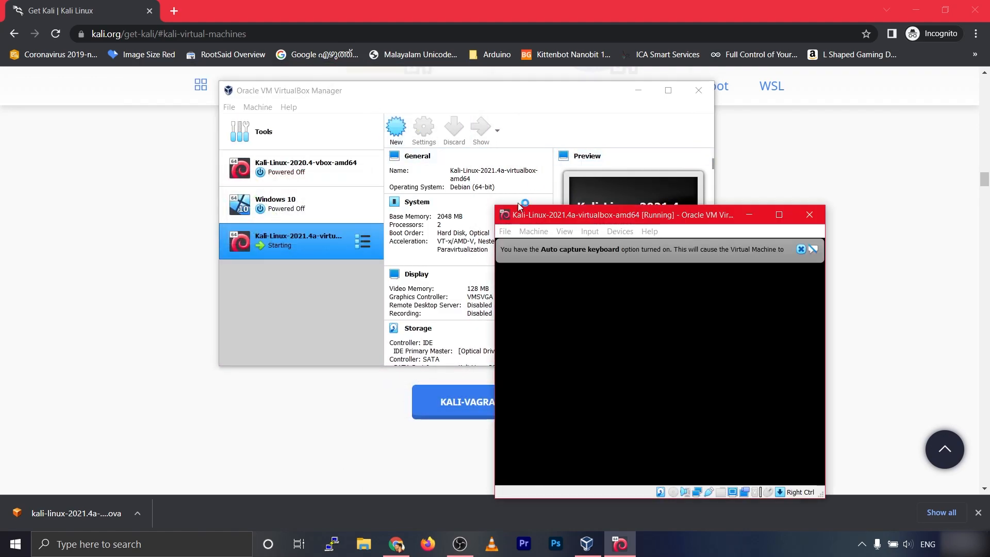
left_click_drag(610, 220, 266, 88)
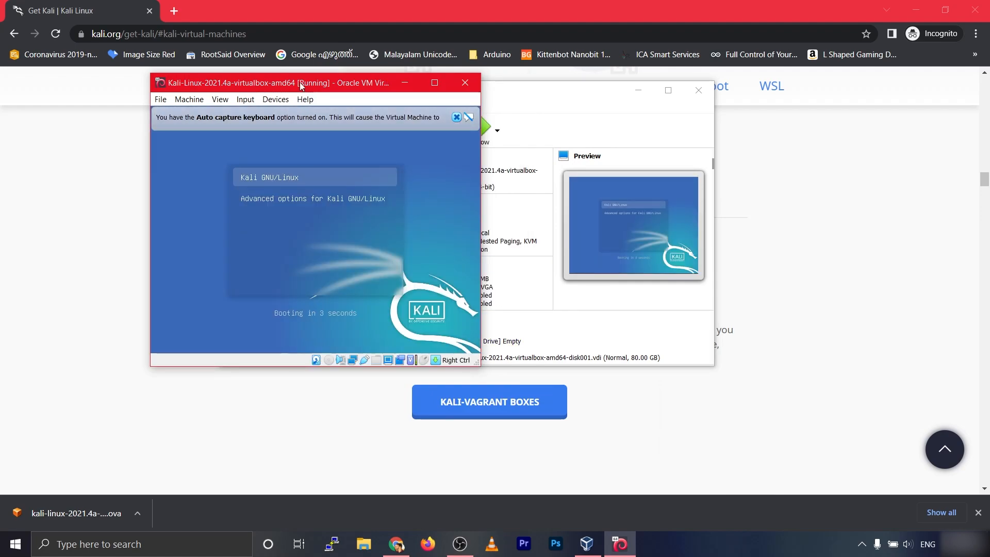
left_click_drag(479, 366, 770, 414)
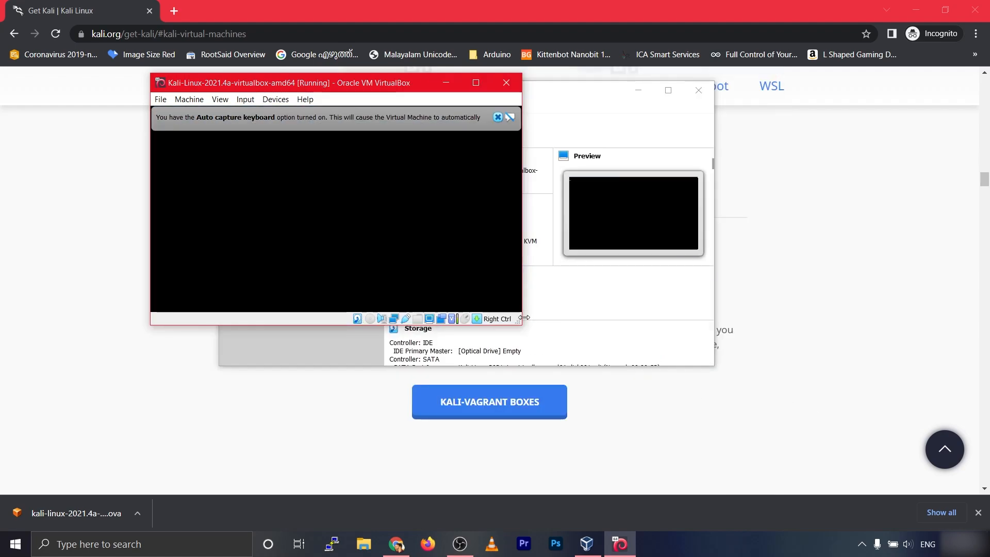
left_click_drag(517, 323, 663, 362)
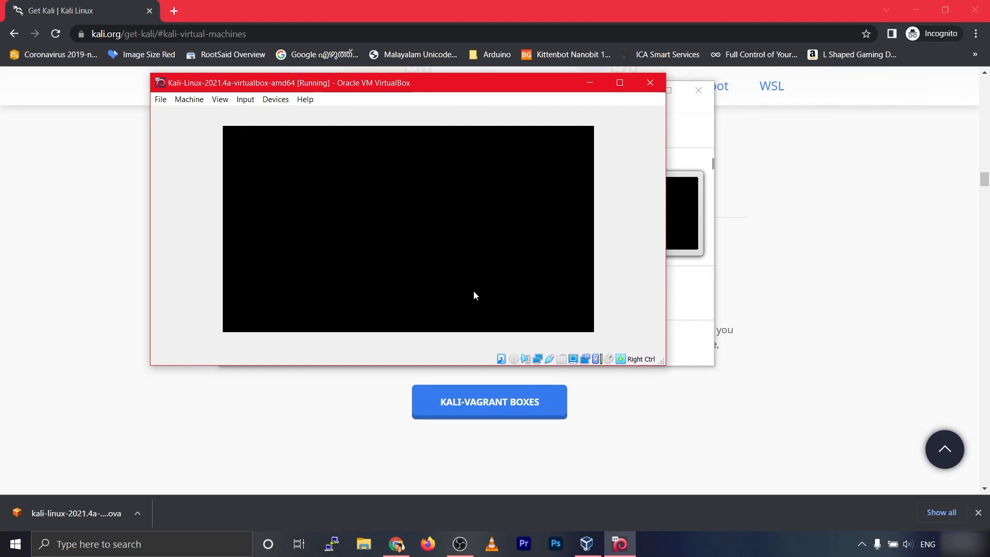